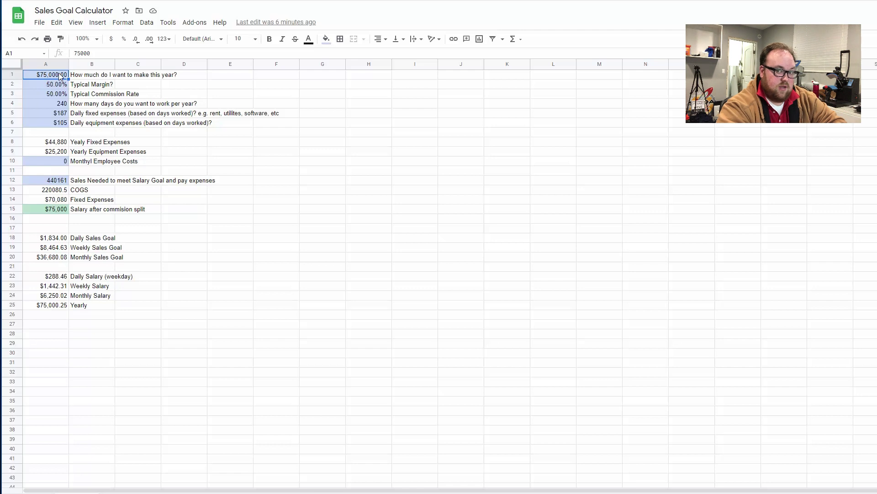
Review the salary goal assumptions in A2:A6, from typical margin through daily equipment expenses
key(Down)
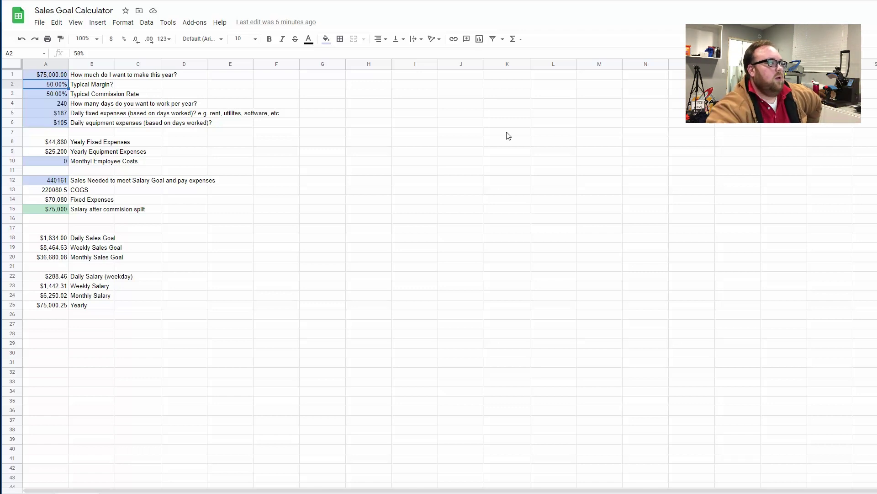
key(Down)
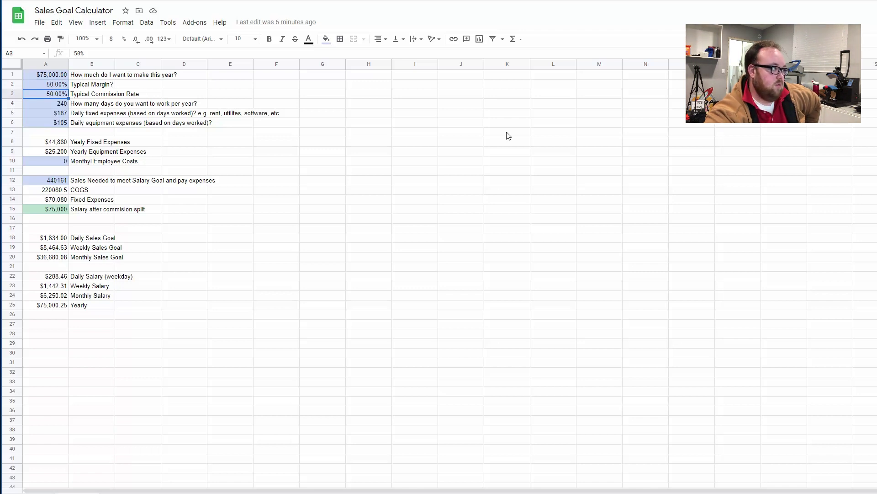
key(Down)
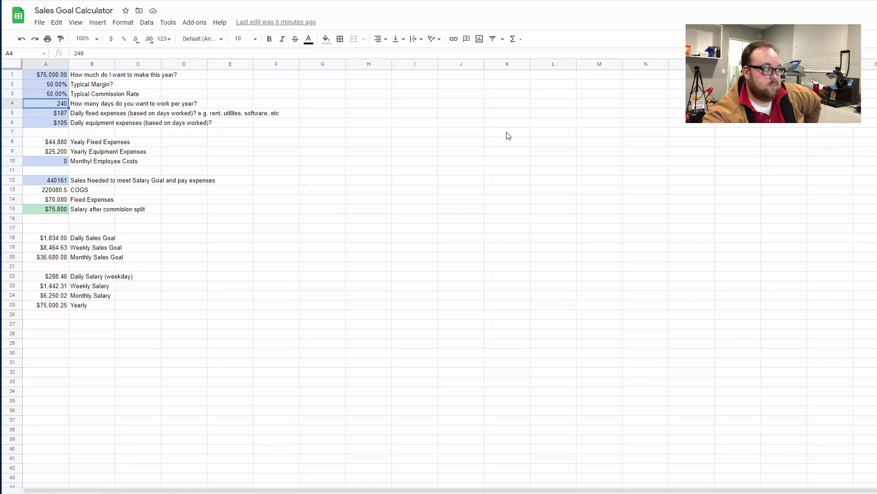
key(Down)
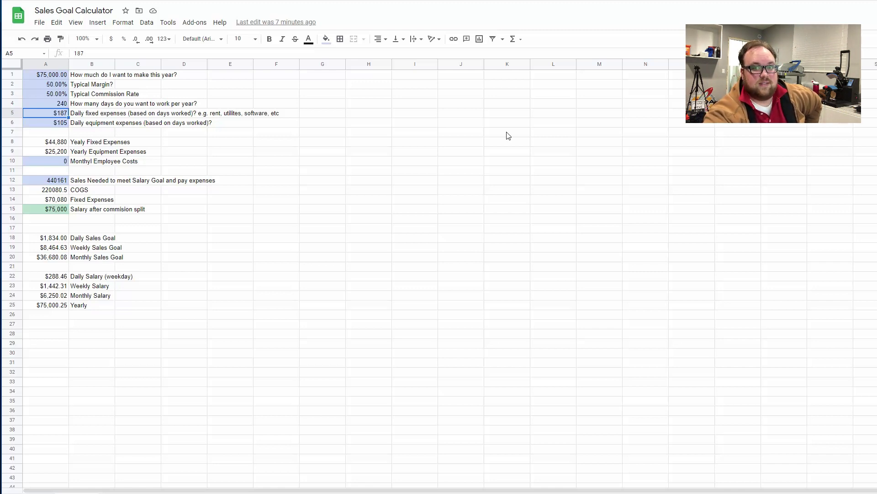
key(Down)
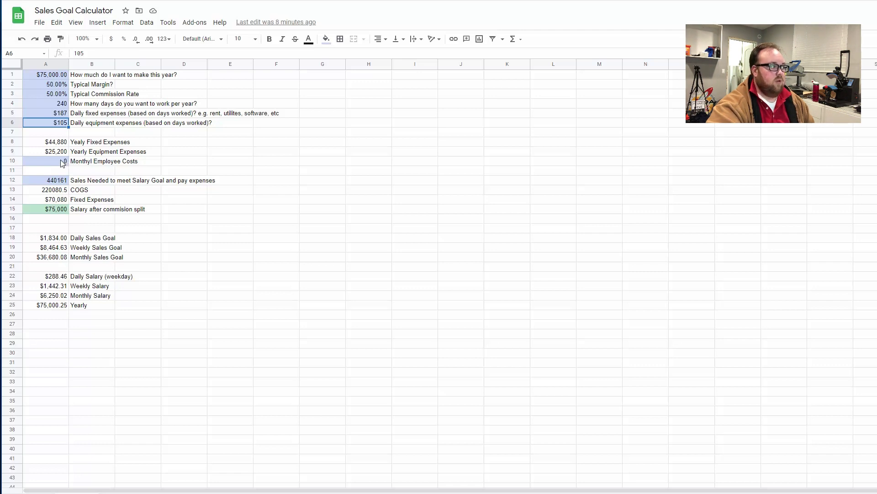
Replace the sales needed to meet the salary goal in A12 with a trial value of 30000
click(52, 183)
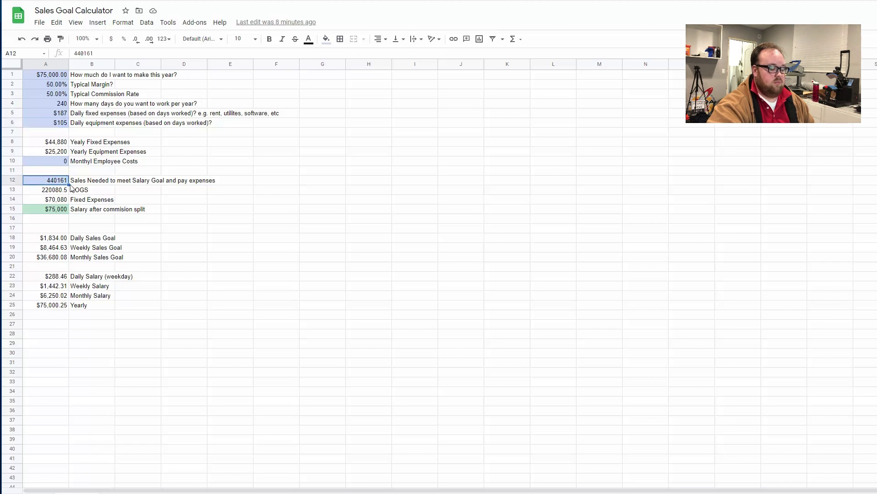
key(Delete)
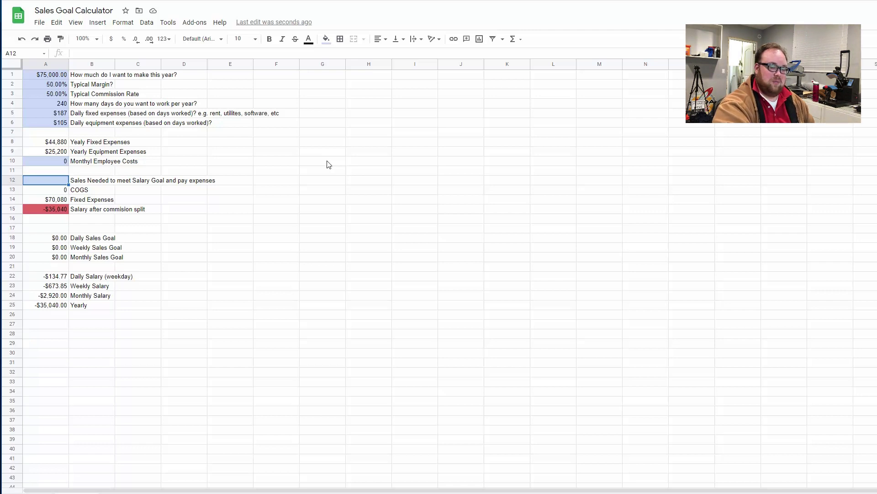
text(30000)
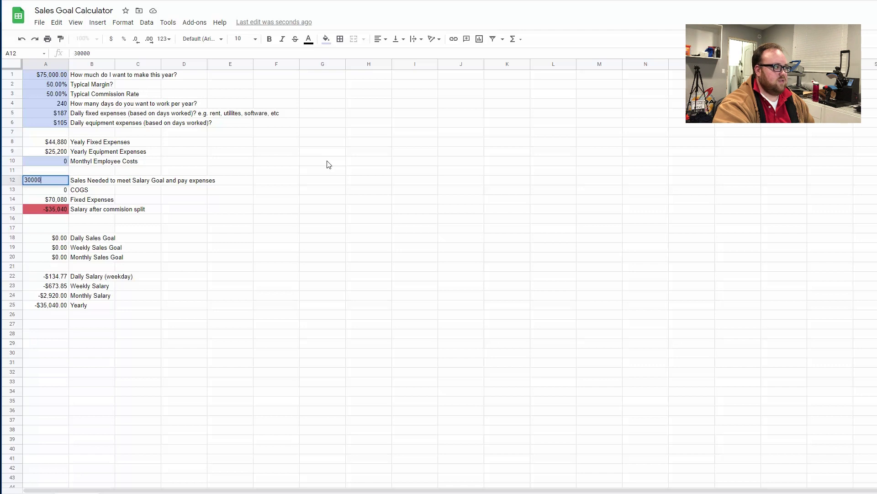
key(Return)
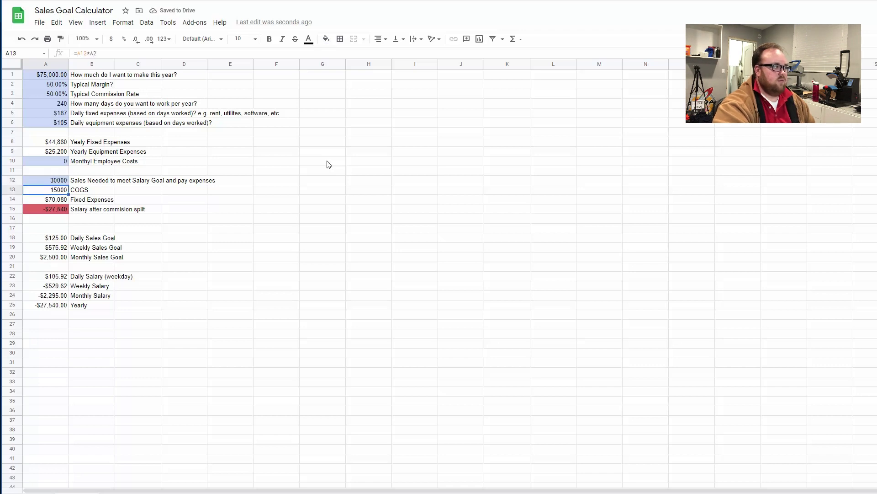
Try 400000 as the sales needed to meet the salary goal and pay expenses in A12
key(Down)
key(Down)
key(Up)
key(Up)
key(Up)
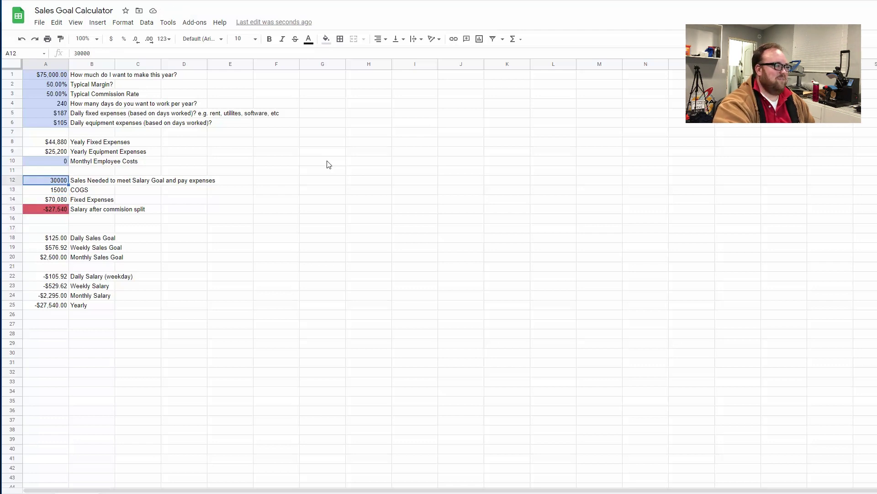
text(40)
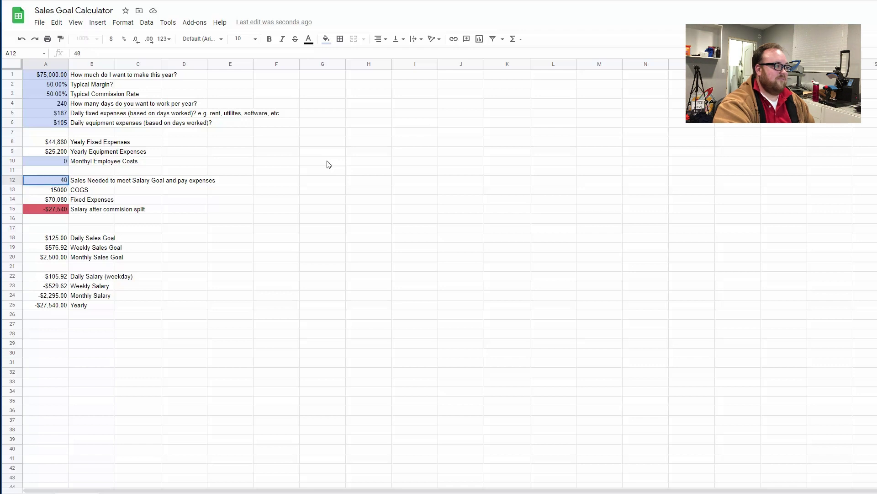
text(0000)
key(Return)
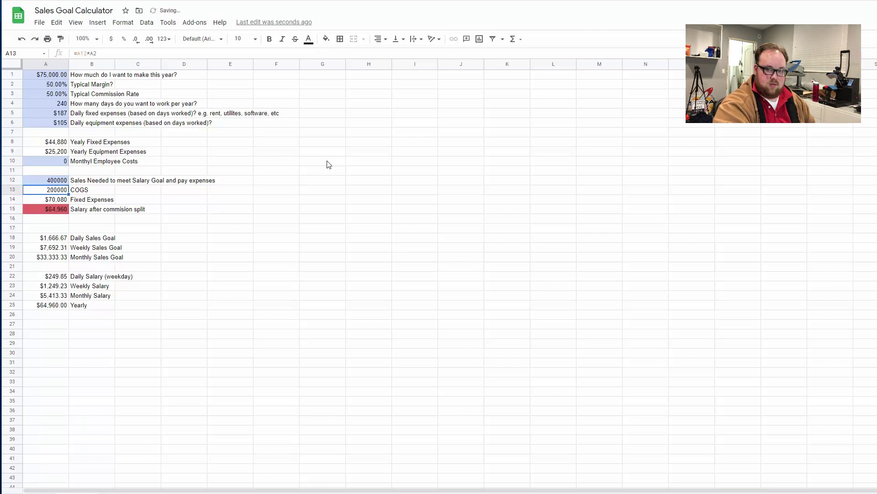
Undo the trial changes to the sales needed value in A12
key(Up)
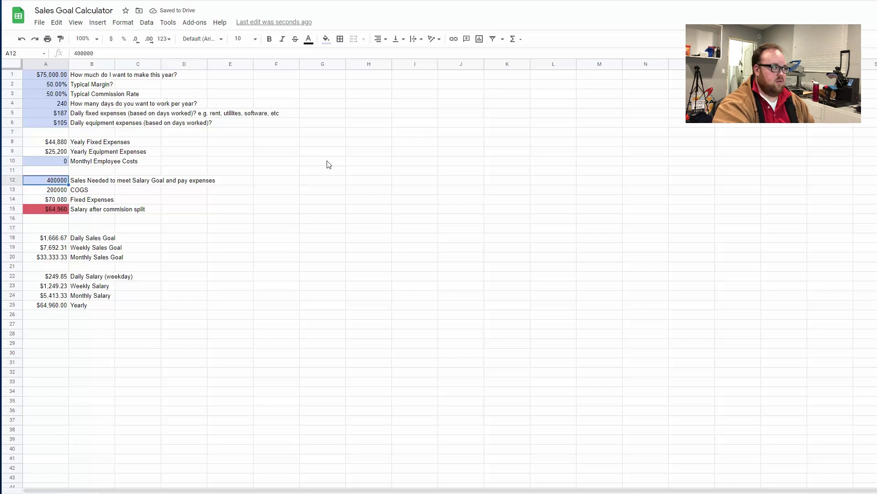
key(ctrl+z)
key(ctrl+z)
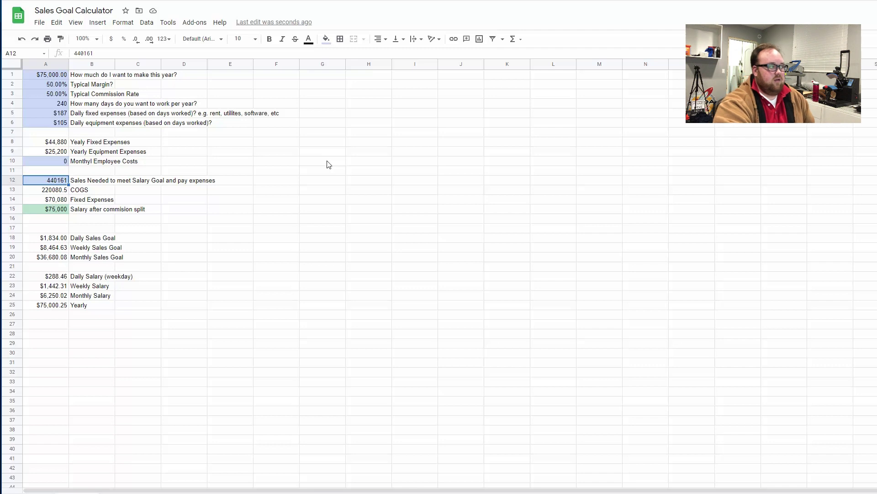
Examine the daily, weekly and monthly sales goals in A18:A20
key(Down)
key(Down)
key(Down)
key(Down)
key(Down)
key(Down)
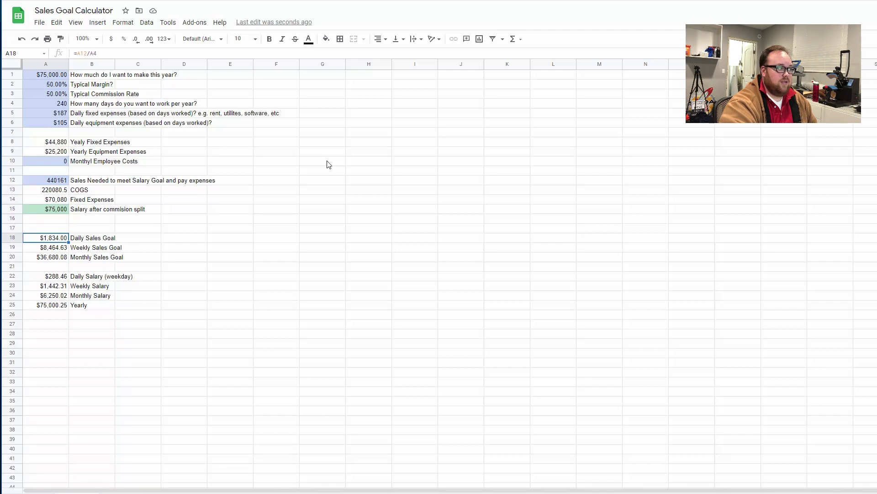
key(Down)
key(Down)
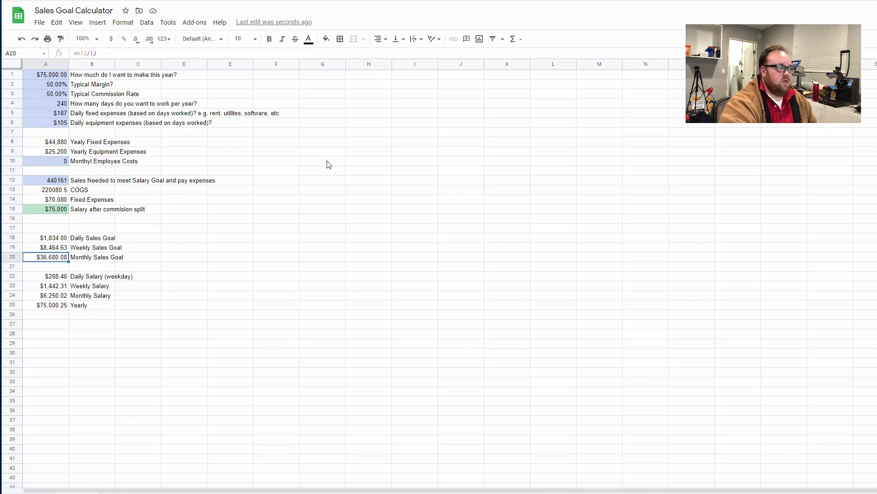
Examine the daily, weekly, monthly and yearly salary breakdown in A22:A25
key(Down)
key(Down)
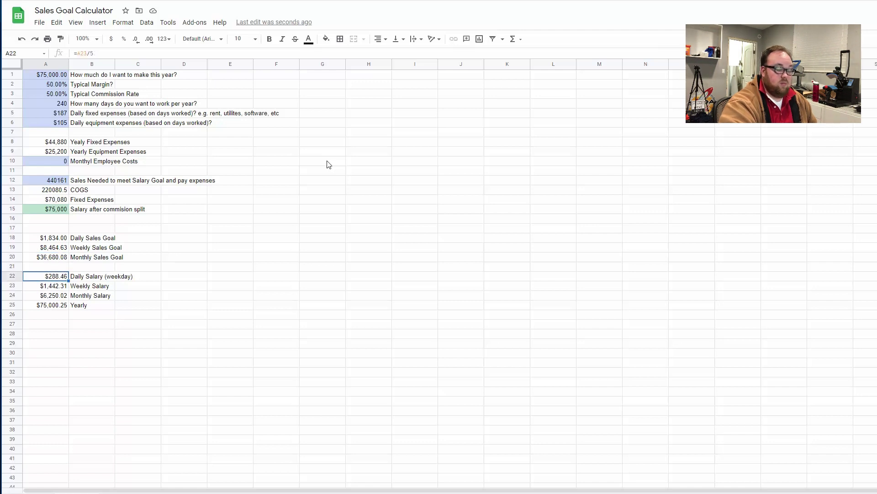
key(Down)
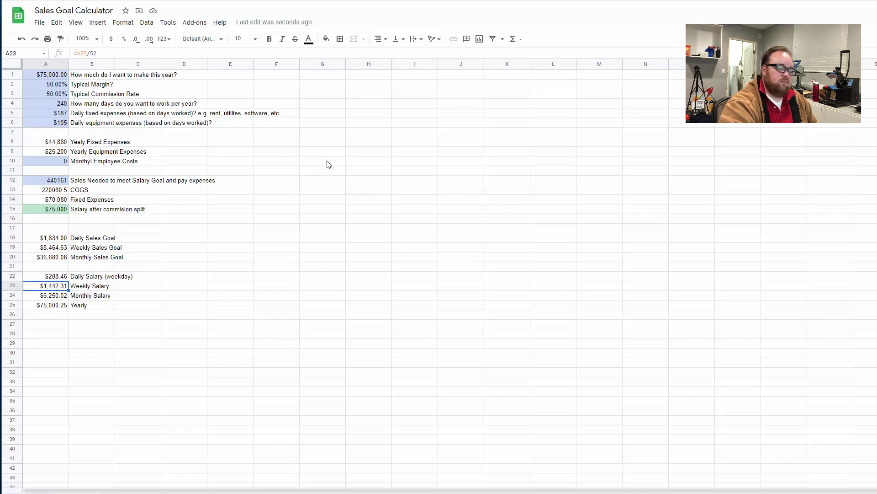
key(Down)
key(Down)
key(Up)
key(Up)
key(Up)
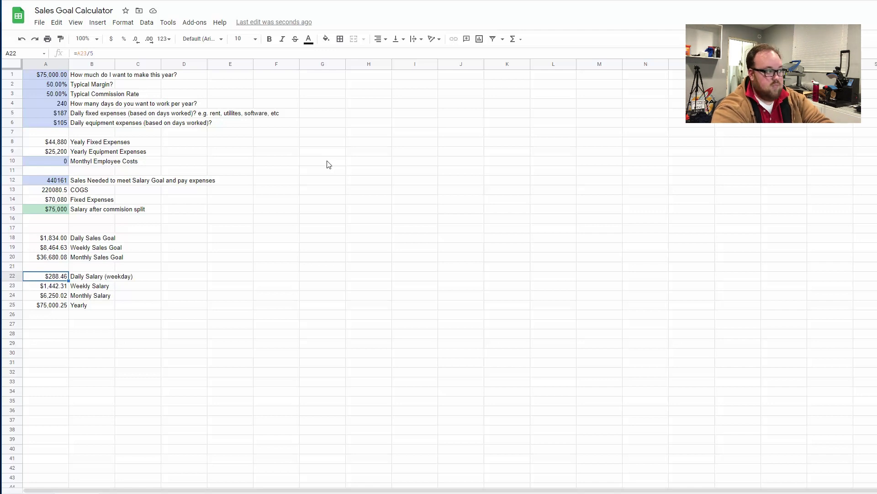
Clear the daily fixed expenses in A5 and the daily equipment expenses in A6
key(Up)
key(Up)
key(Up)
key(Up)
key(Up)
key(Up)
key(Up)
key(Up)
key(Up)
key(Up)
key(Up)
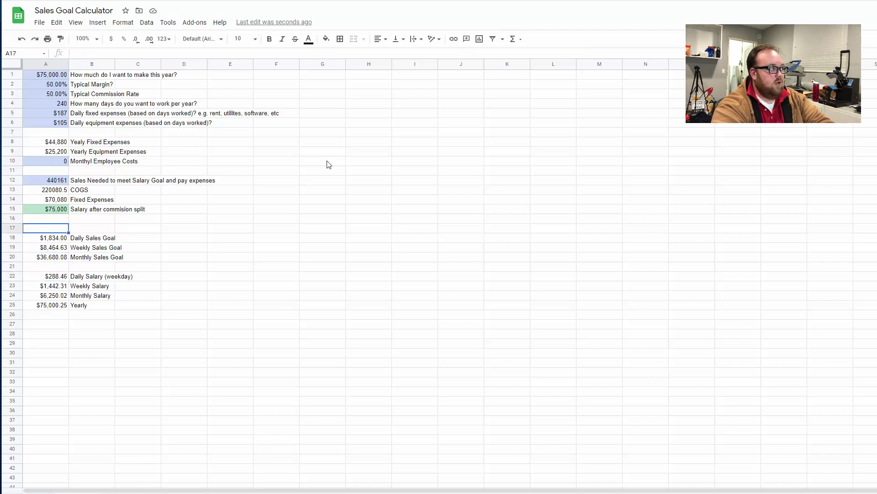
key(Up)
key(Up)
key(Up)
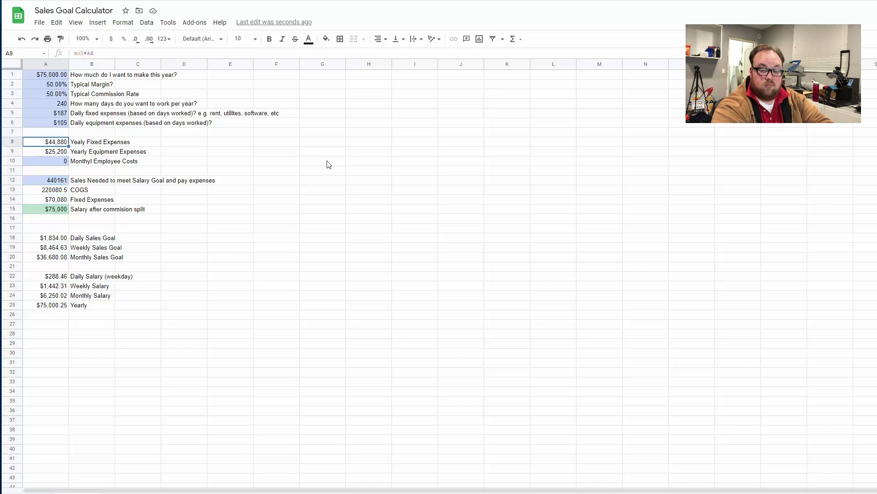
key(Up)
key(Up)
key(Up)
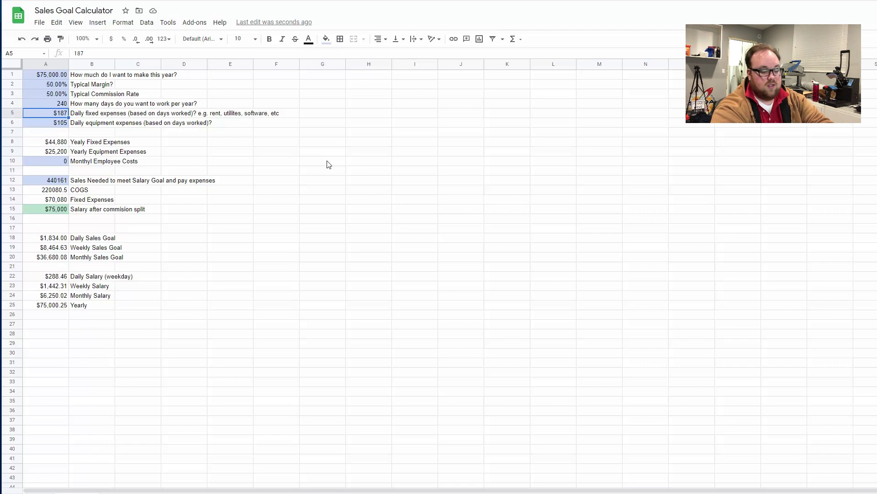
key(Delete)
key(Down)
key(Delete)
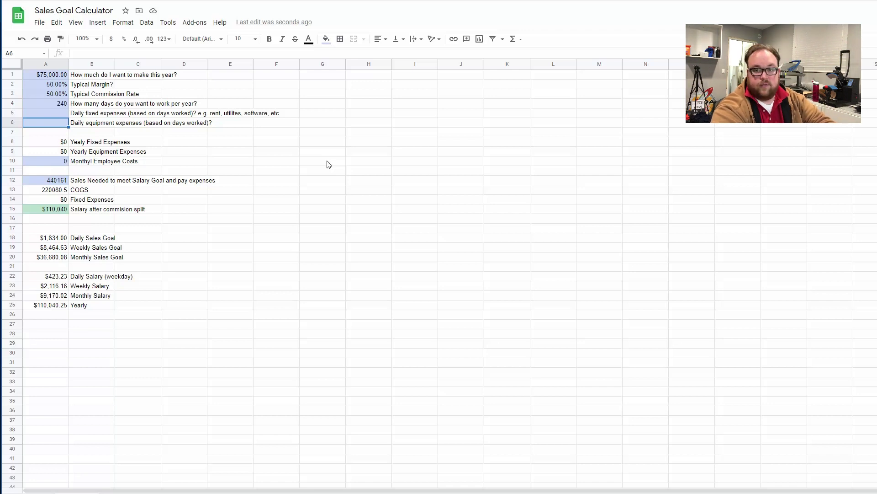
Set the sales needed to meet the salary goal in A12 to 300000
key(Down)
key(Down)
key(Down)
key(Down)
key(Down)
key(Down)
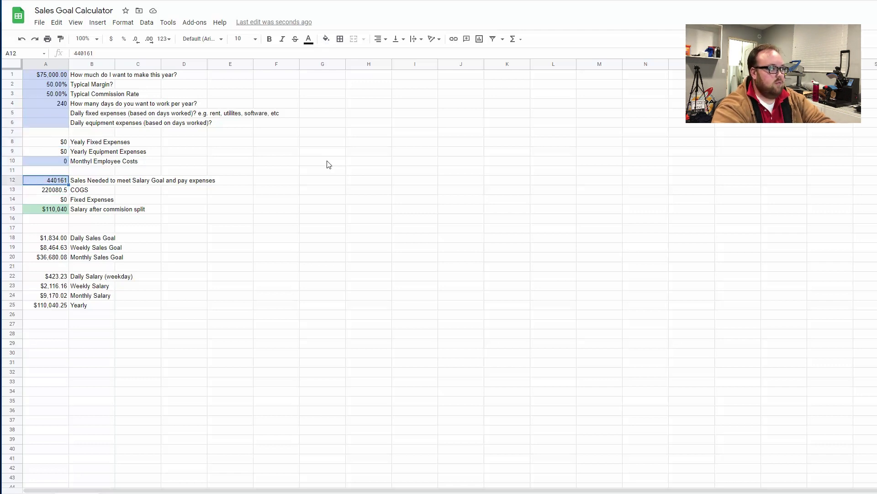
text(30000)
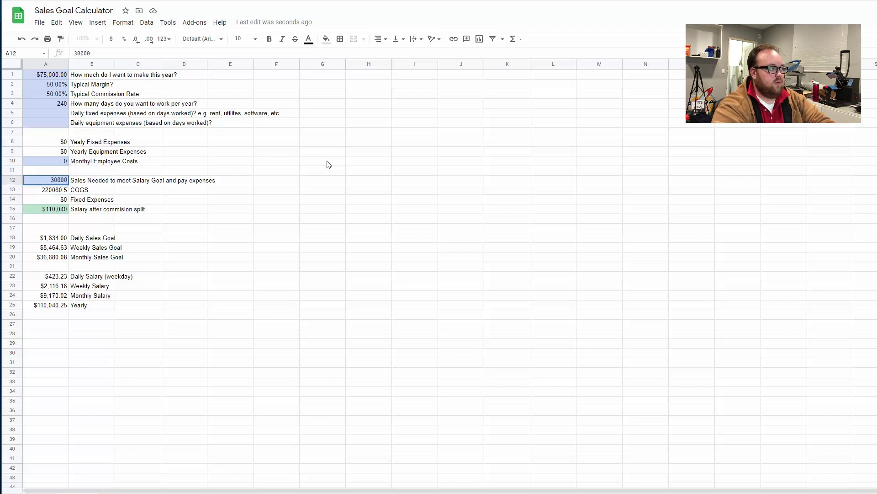
text(0)
key(Return)
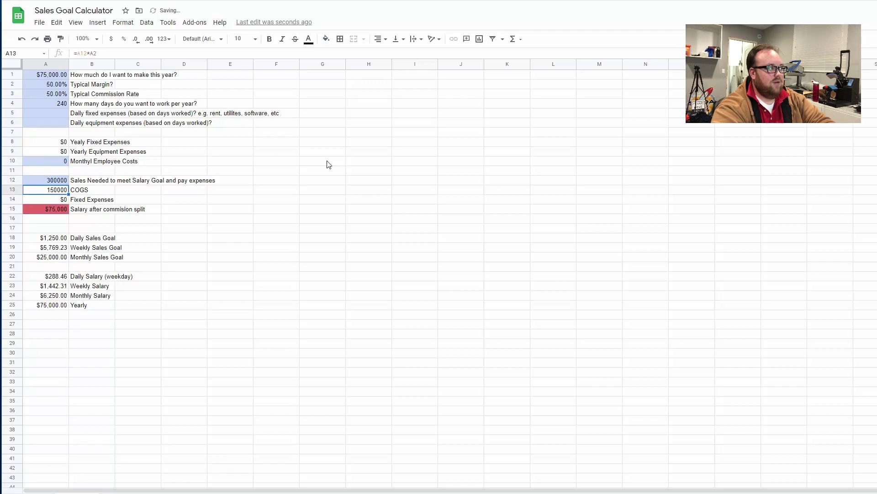
Change the sales needed to meet the salary goal in A12 to 300001
key(Up)
text(30000)
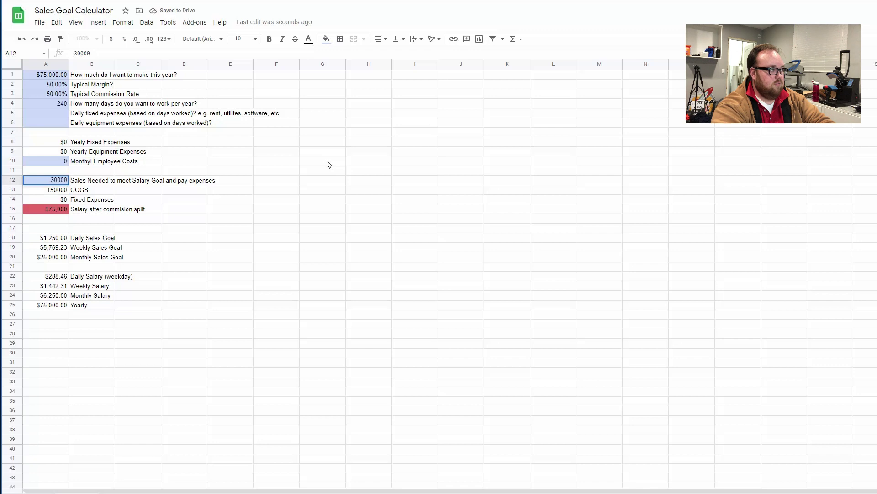
text(1)
key(Return)
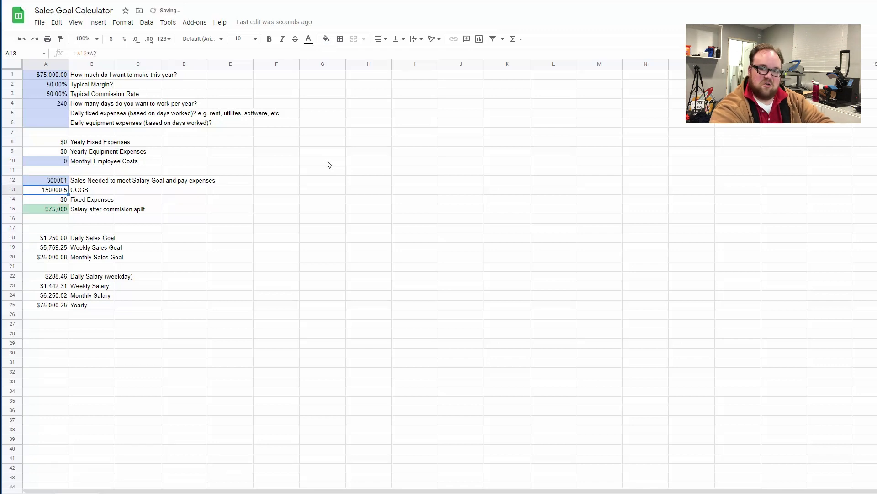